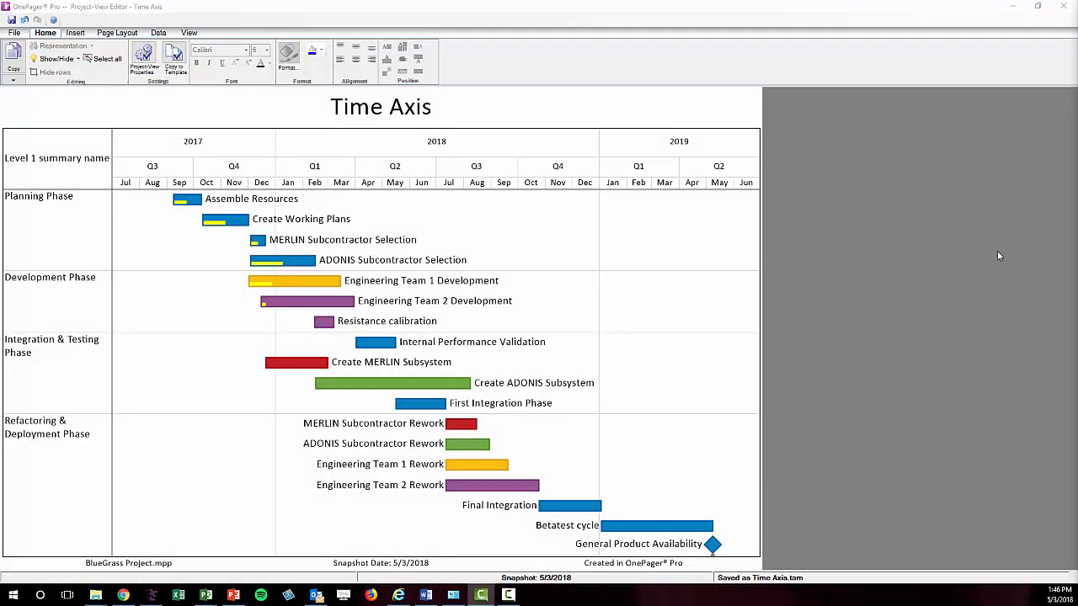
# Widen the 2018 year on the time axis, and stretch its Q2, Q3 and Q4 quarters together
pyautogui.click(376, 147)
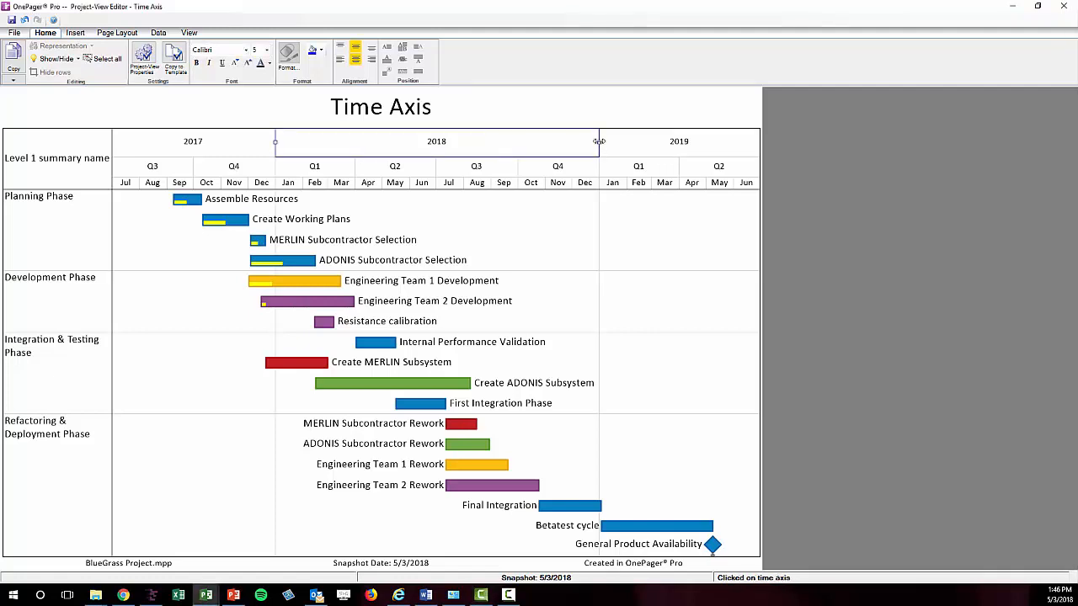
pyautogui.moveTo(599, 141); pyautogui.dragTo(708, 141)
pyautogui.click(463, 172)
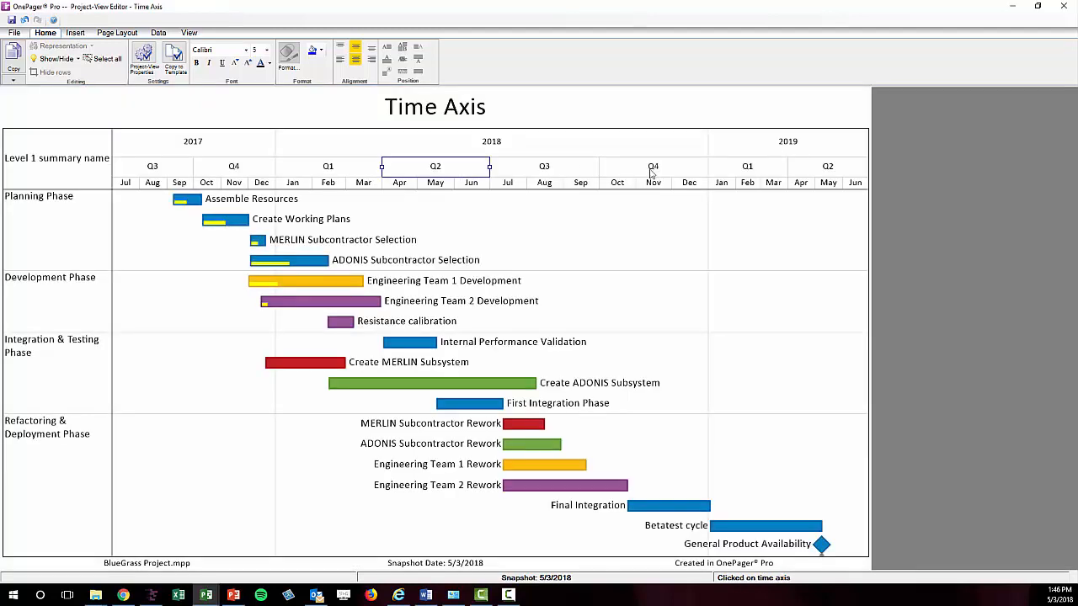
pyautogui.keyDown('shift'); pyautogui.click(595, 170); pyautogui.keyUp('shift')
pyautogui.keyDown('shift'); pyautogui.click(640, 172); pyautogui.keyUp('shift')
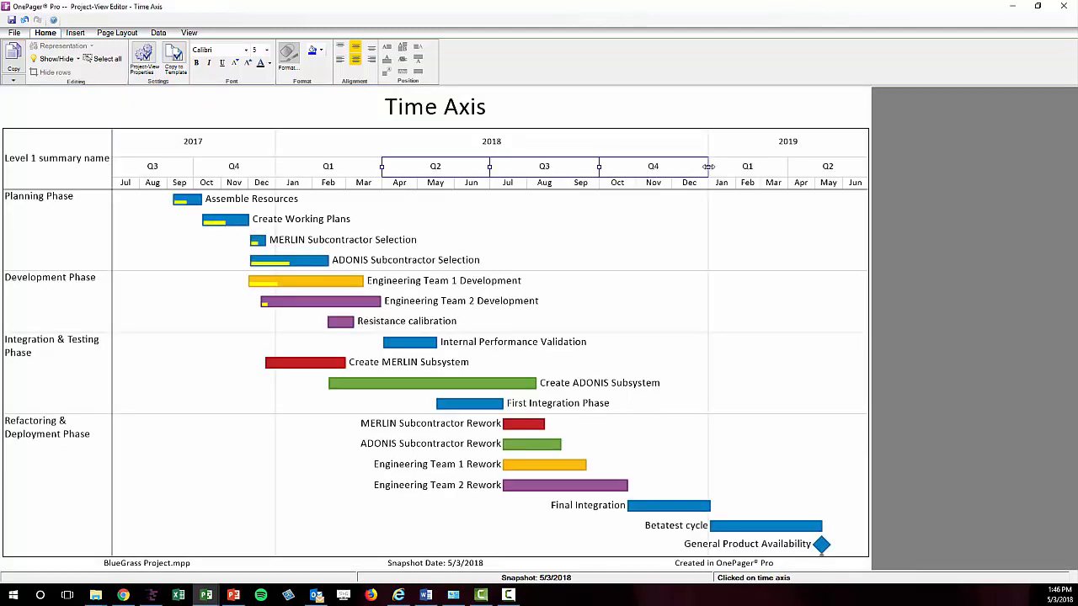
pyautogui.moveTo(709, 167); pyautogui.dragTo(754, 166)
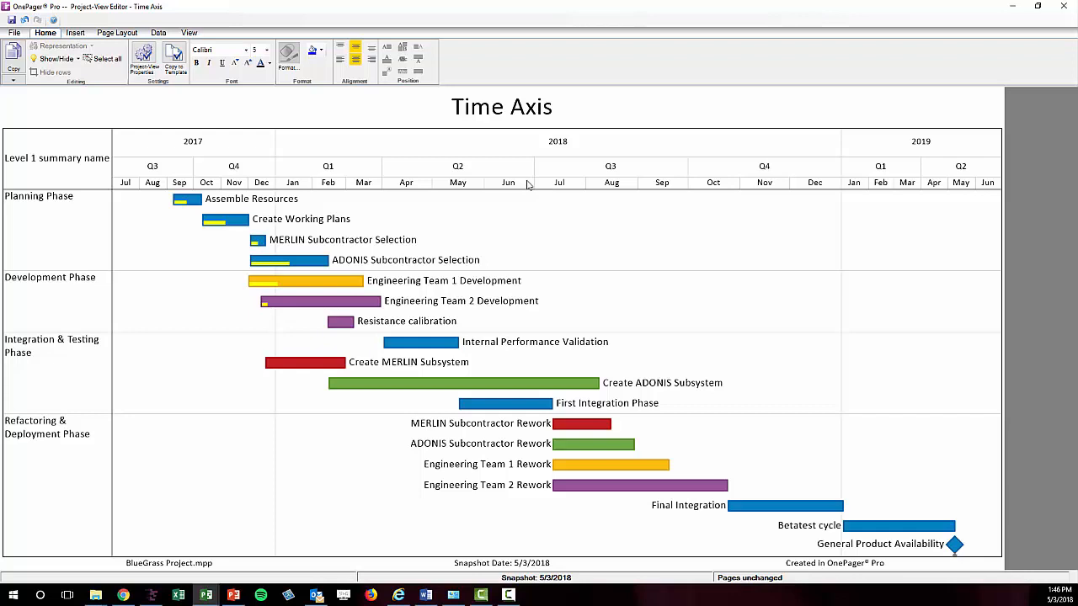
# Shrink the Q2 and Q3 quarters of 2018 together on the time axis
pyautogui.click(493, 172)
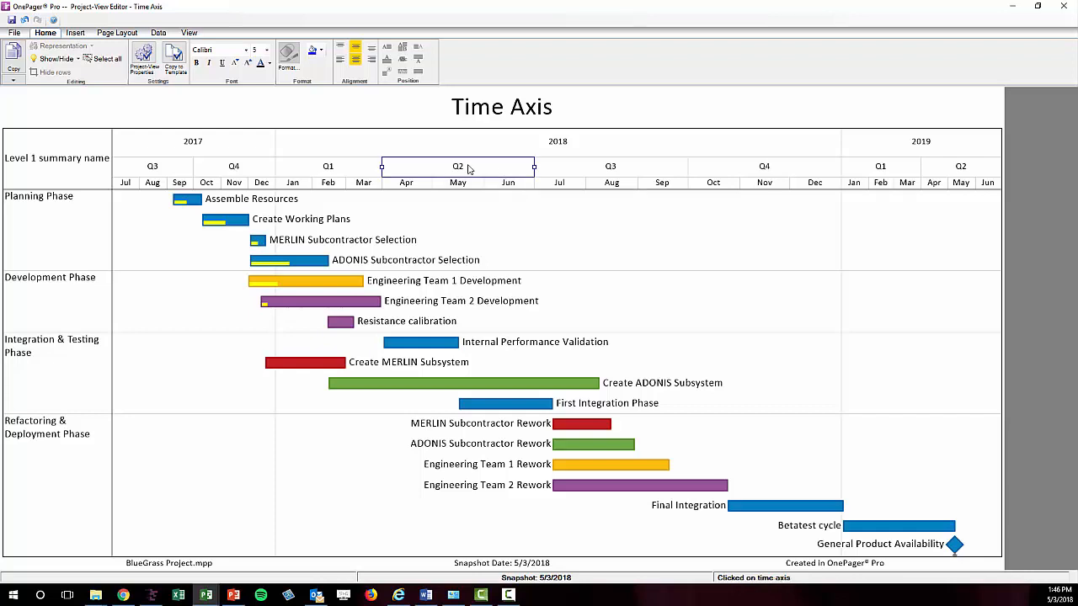
pyautogui.keyDown('shift'); pyautogui.click(615, 175); pyautogui.keyUp('shift')
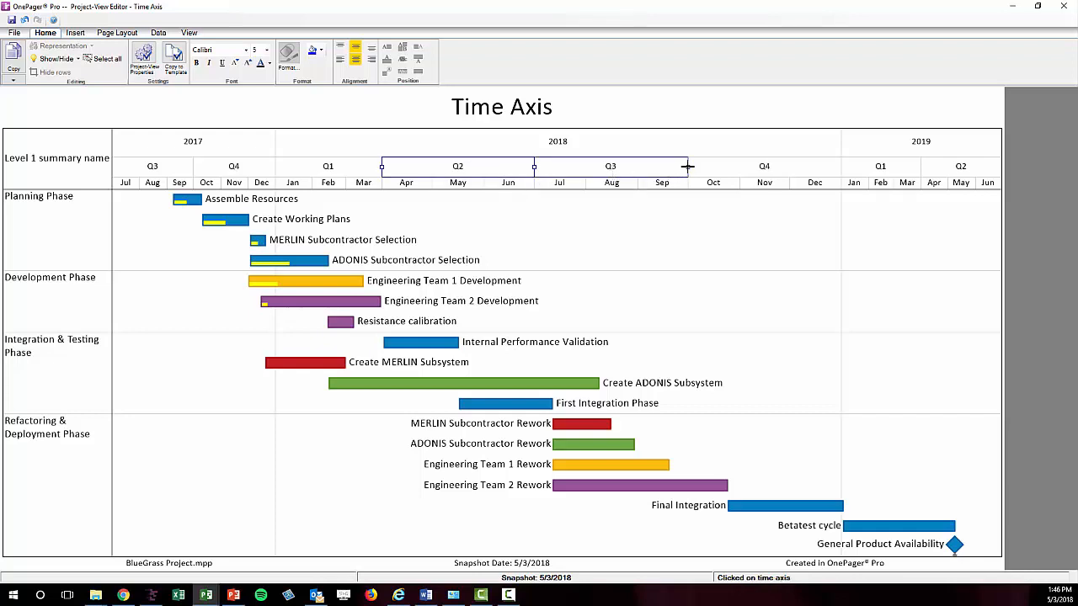
pyautogui.moveTo(687, 167); pyautogui.dragTo(548, 170)
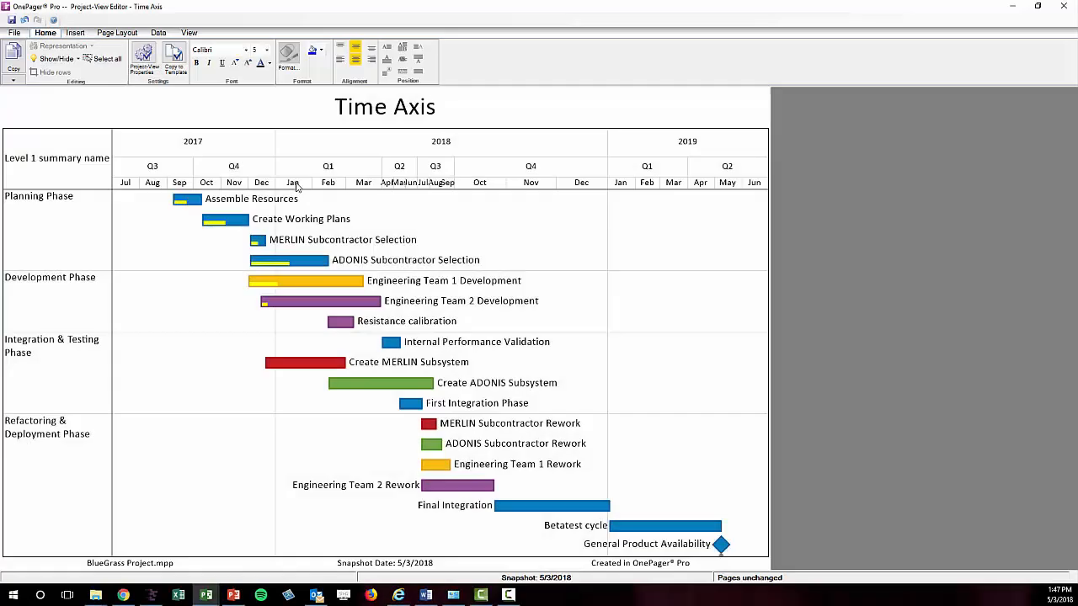
# Apply a fill color to the January to September 2018 month cells and adjust their font size
pyautogui.click(295, 184)
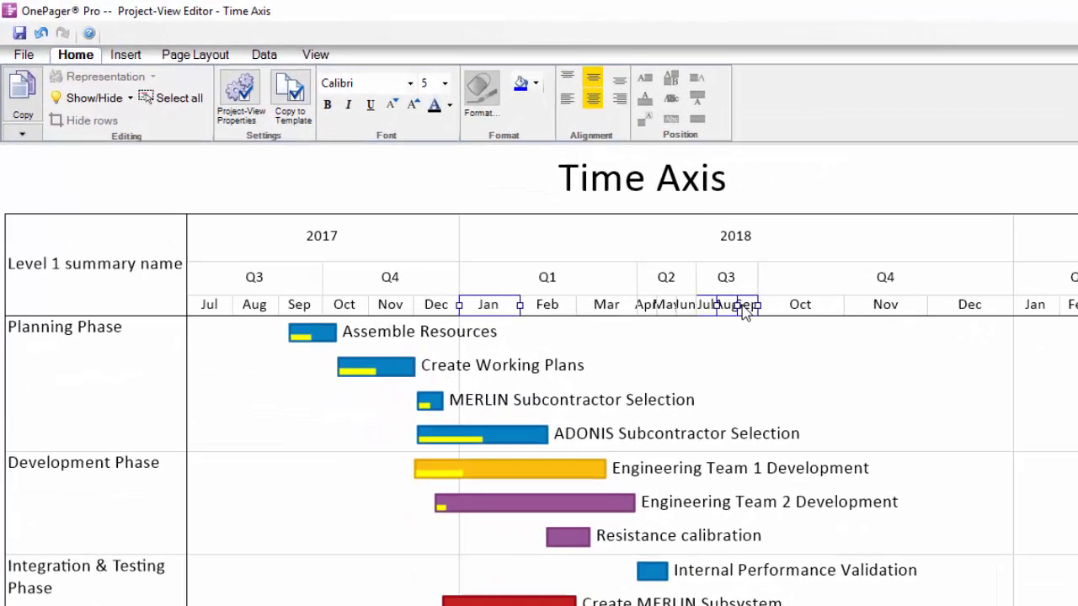
pyautogui.keyDown('shift'); pyautogui.click(745, 310); pyautogui.keyUp('shift')
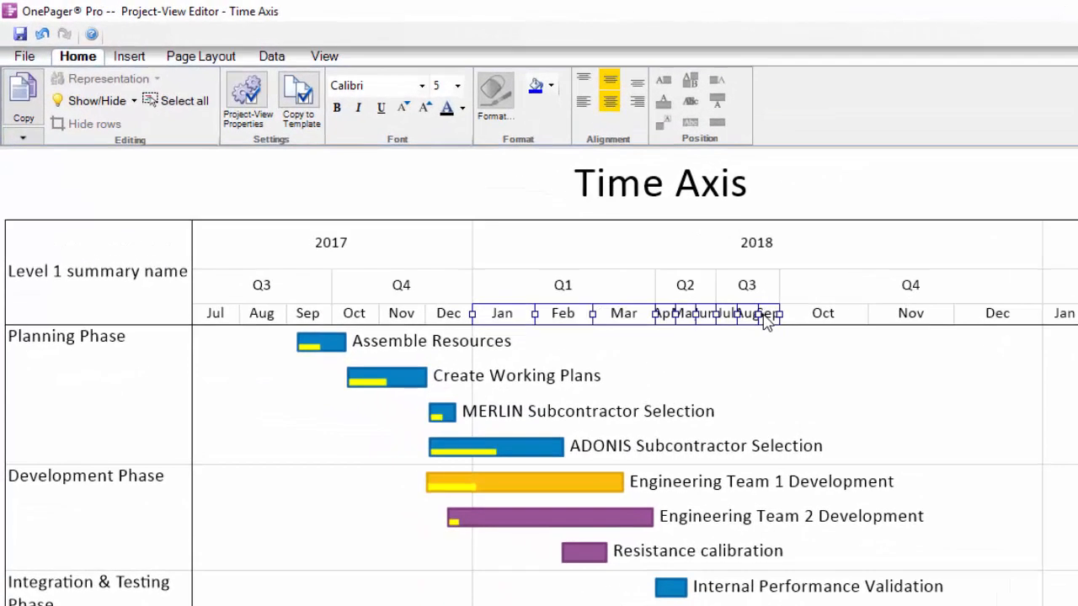
pyautogui.click(554, 87)
pyautogui.click(692, 246)
pyautogui.click(421, 111)
pyautogui.click(403, 109)
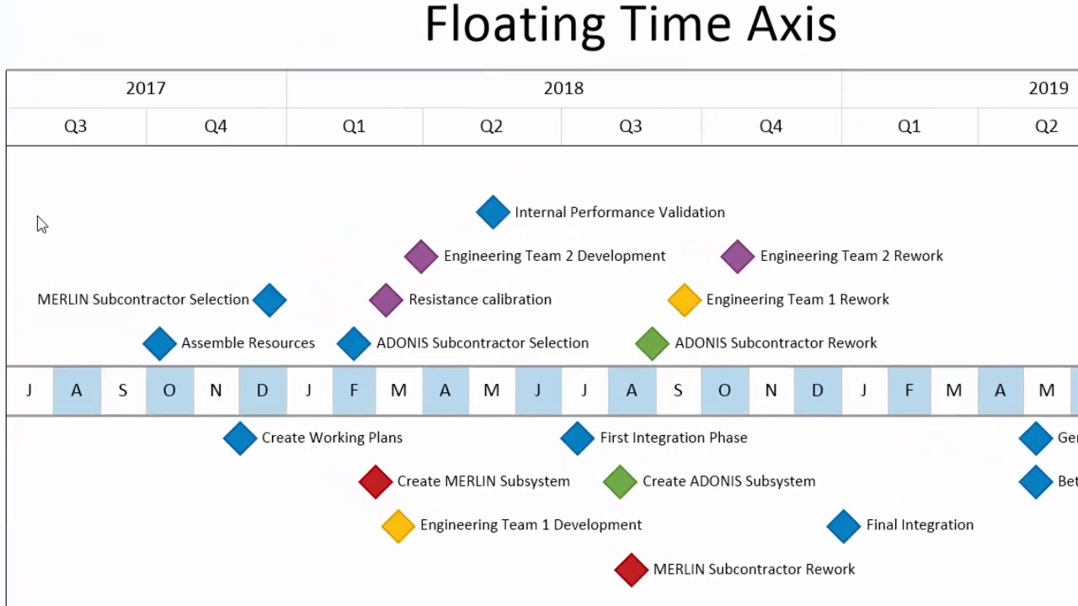
# Show the options for inserting a floating time axis level in the empty area of the chart
pyautogui.rightClick(24, 230)
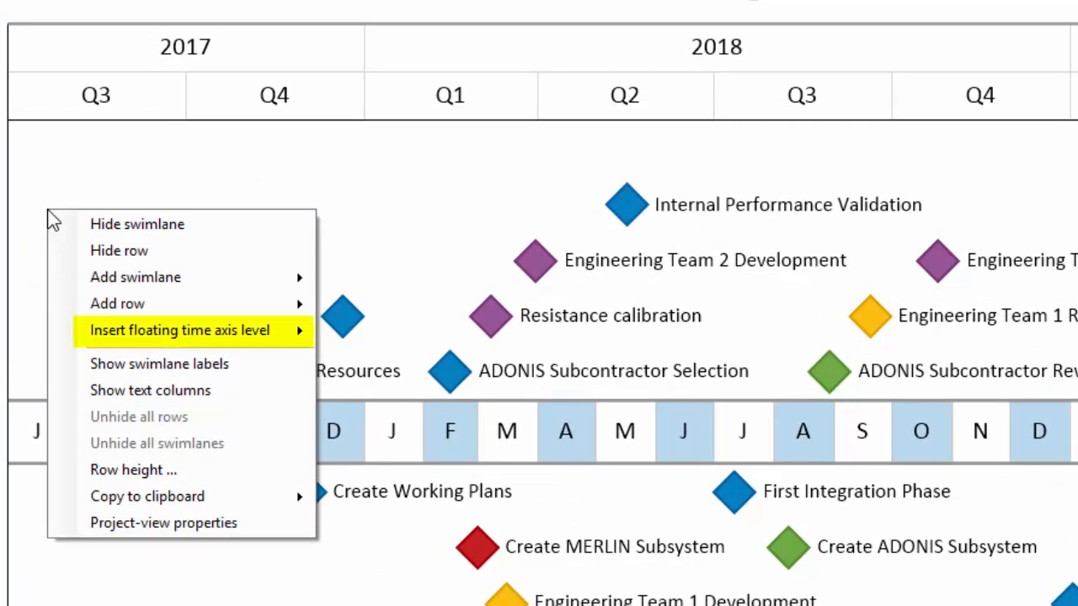
pyautogui.moveTo(101, 333)
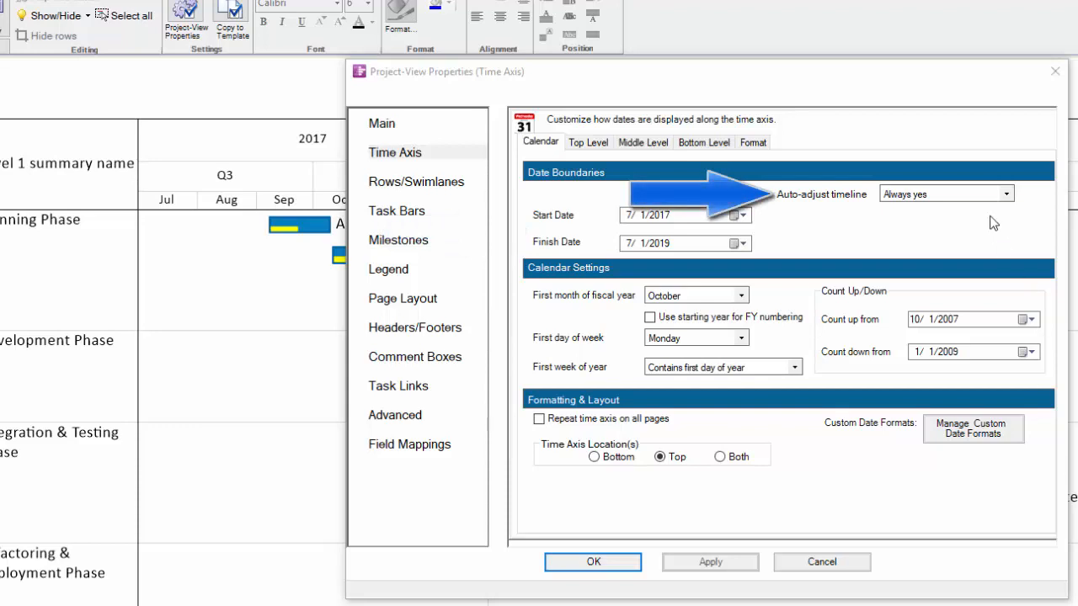
# Review the Auto-adjust timeline choices and the custom date format dialogs, leaving the settings as they are
pyautogui.click(1005, 194)
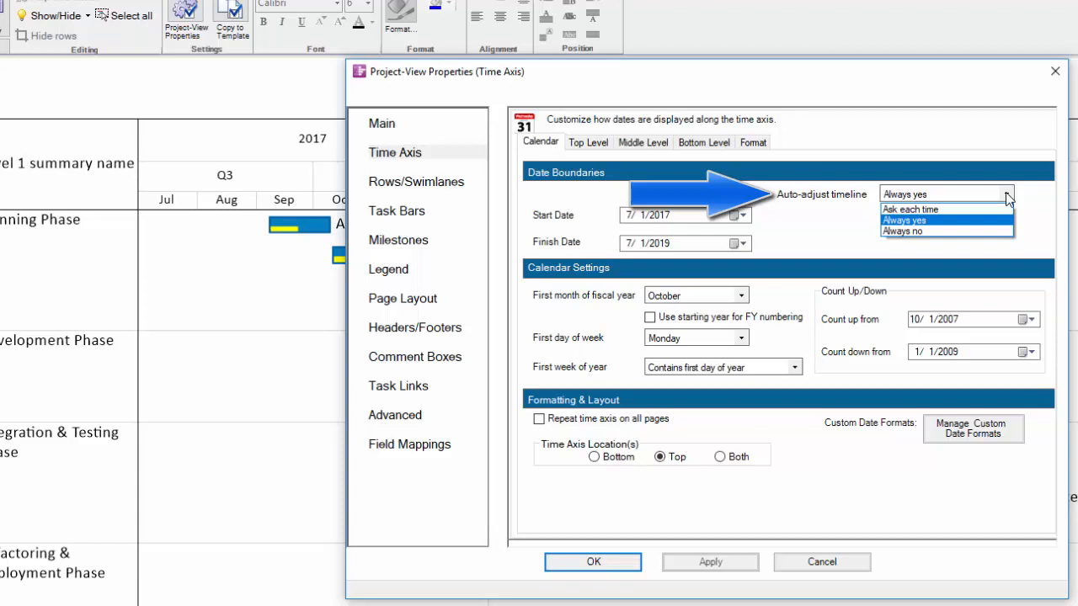
pyautogui.click(1005, 193)
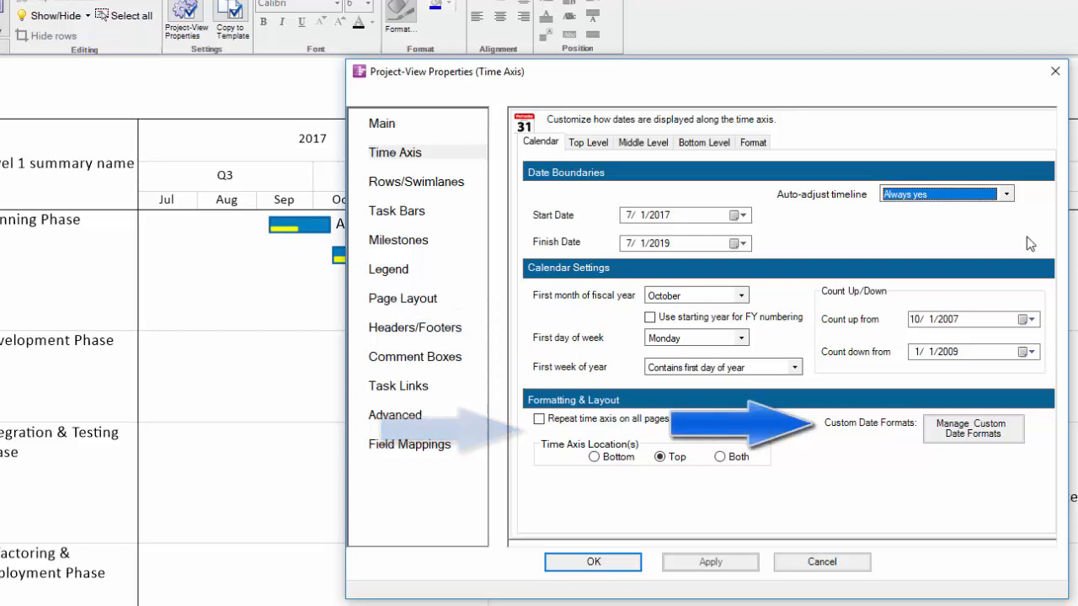
pyautogui.click(976, 430)
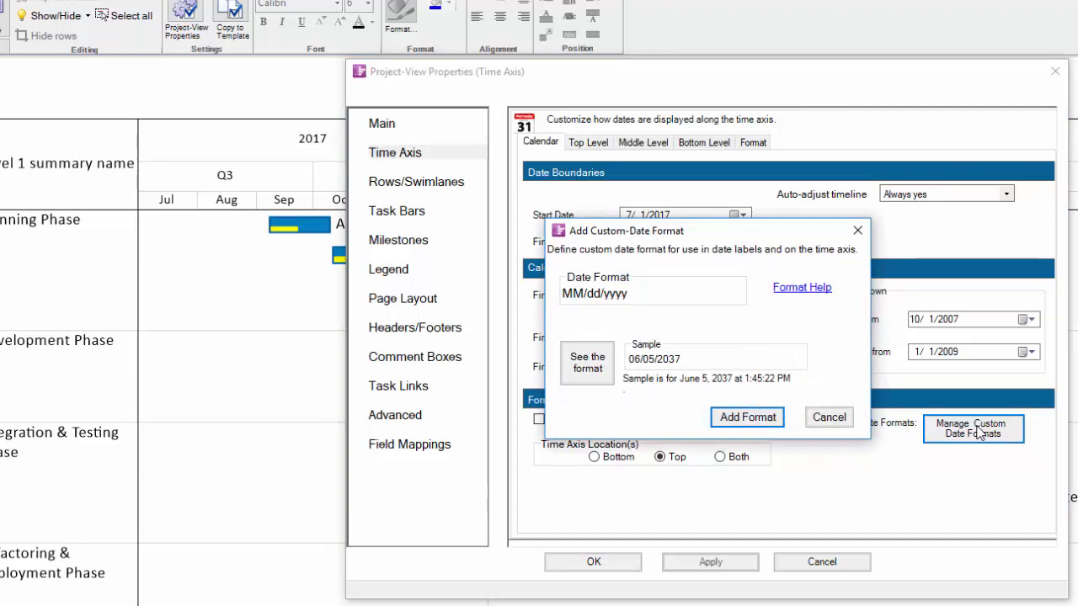
pyautogui.click(844, 419)
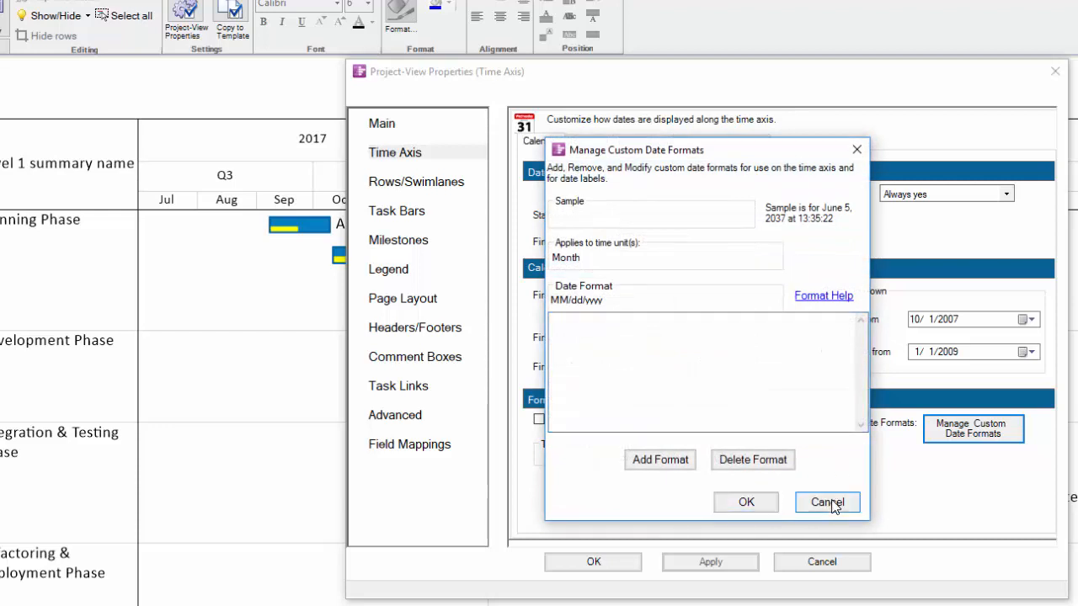
pyautogui.click(828, 502)
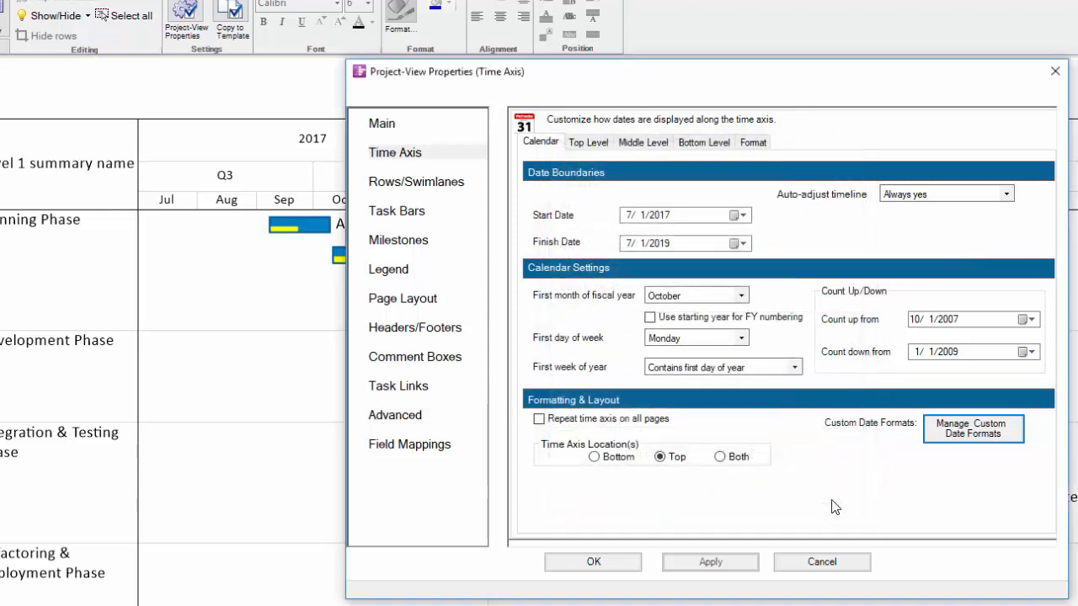
# View the time axis settings for the top level and the middle level
pyautogui.click(589, 144)
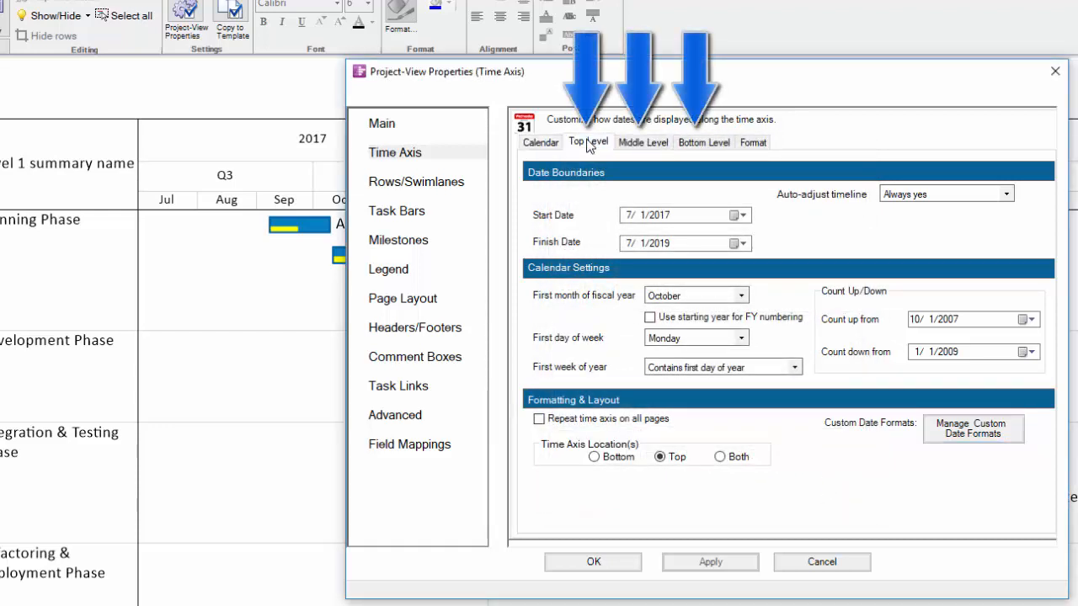
pyautogui.click(651, 145)
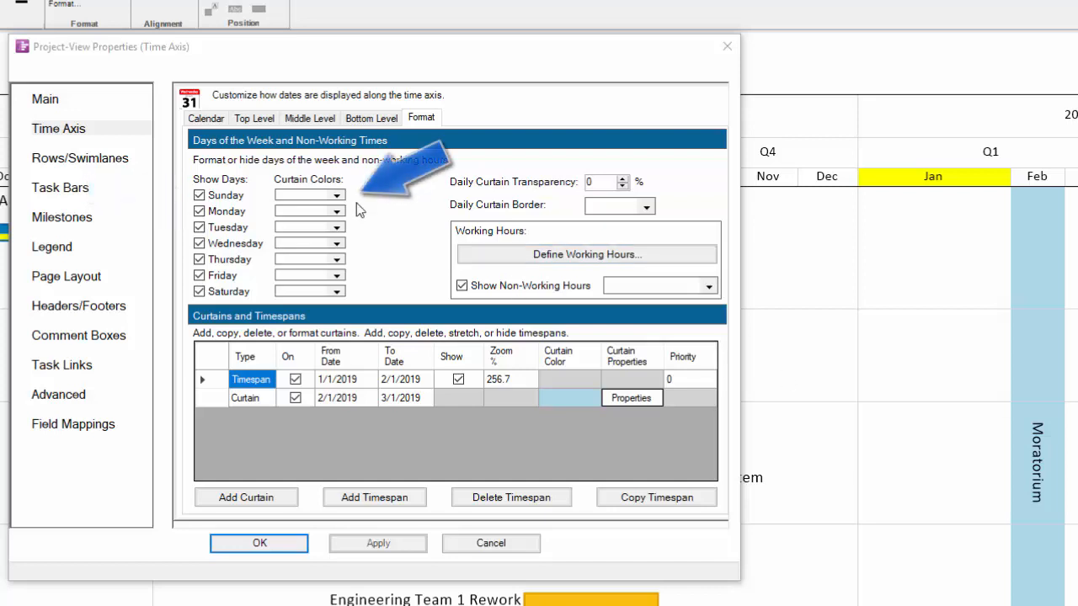
# Try hiding Sunday on the time axis, and hide Saturday
pyautogui.click(200, 196)
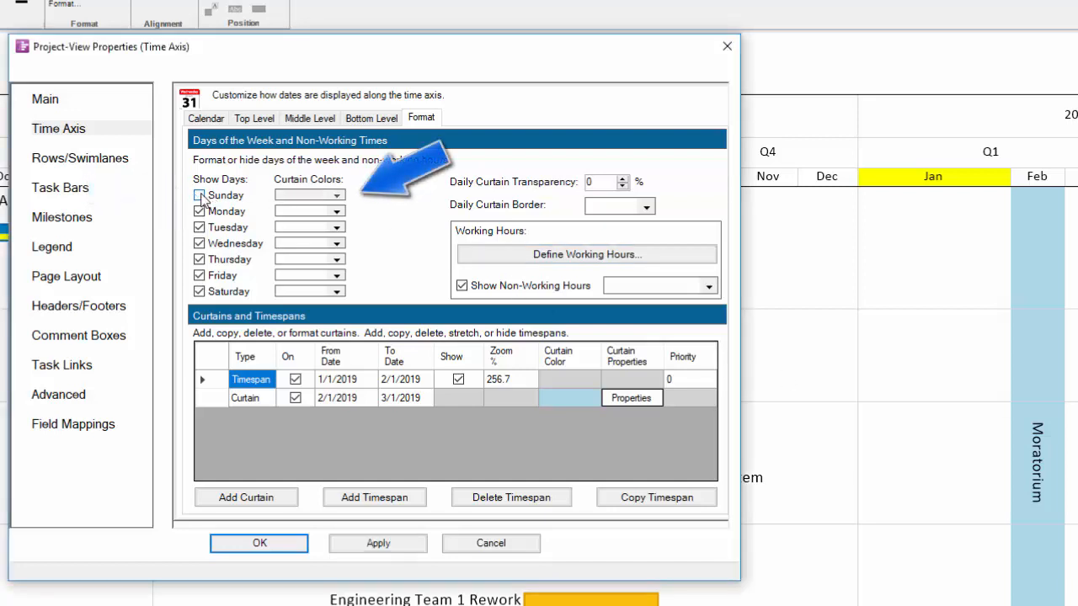
pyautogui.click(200, 291)
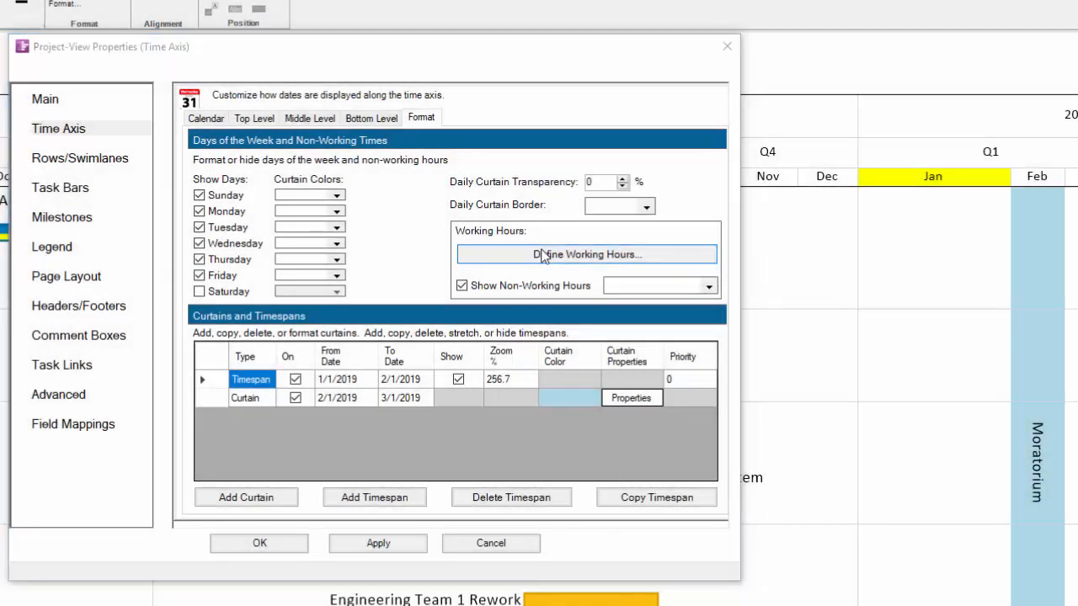
# Review Monday's working times and the color choices for non-working hours, leaving both as they are
pyautogui.click(543, 255)
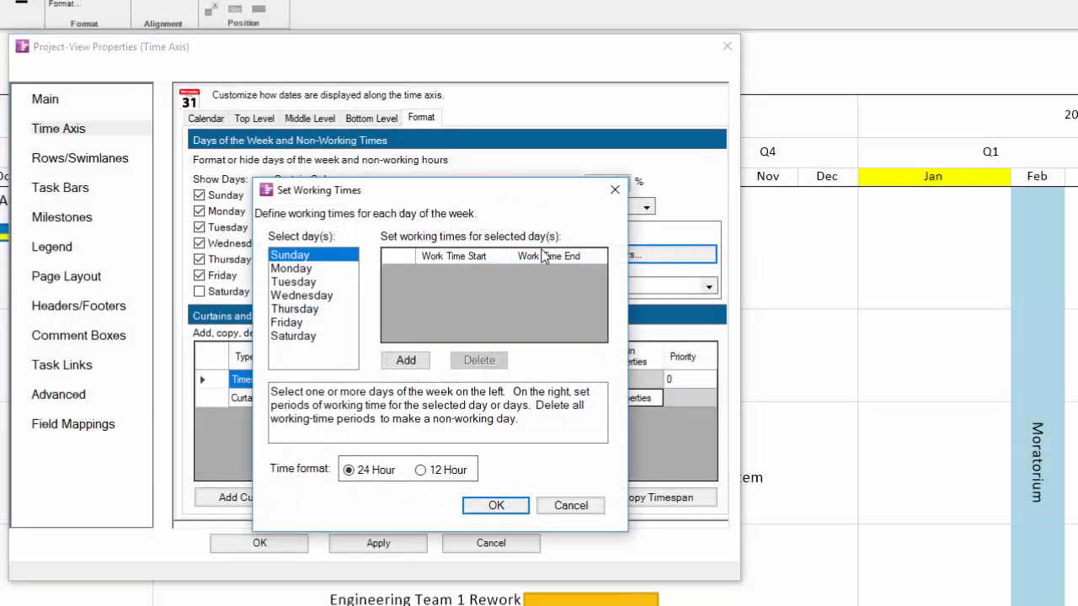
pyautogui.click(291, 269)
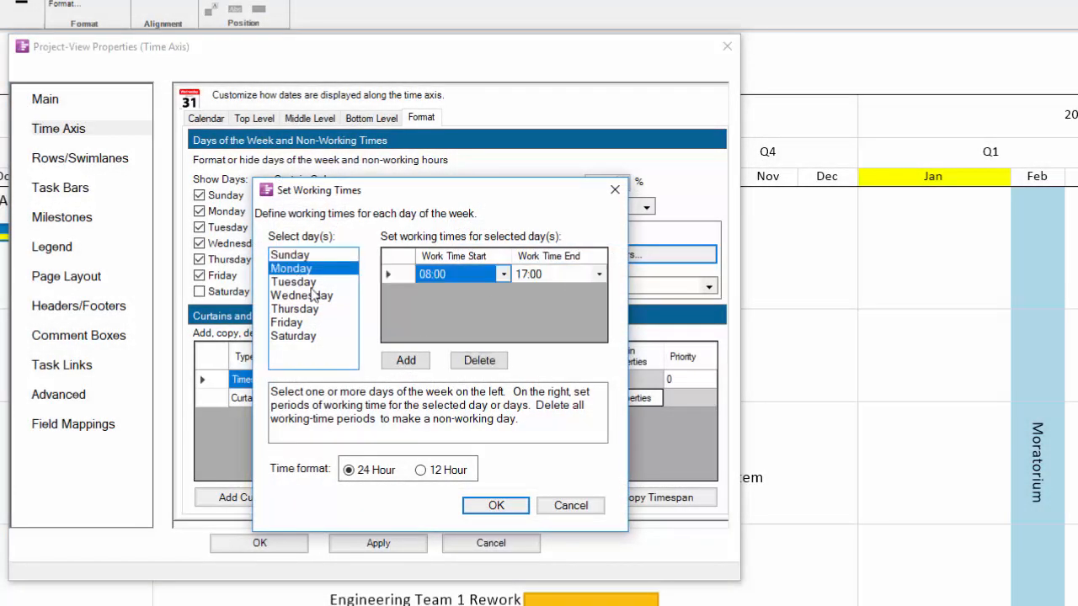
pyautogui.click(571, 510)
pyautogui.click(708, 289)
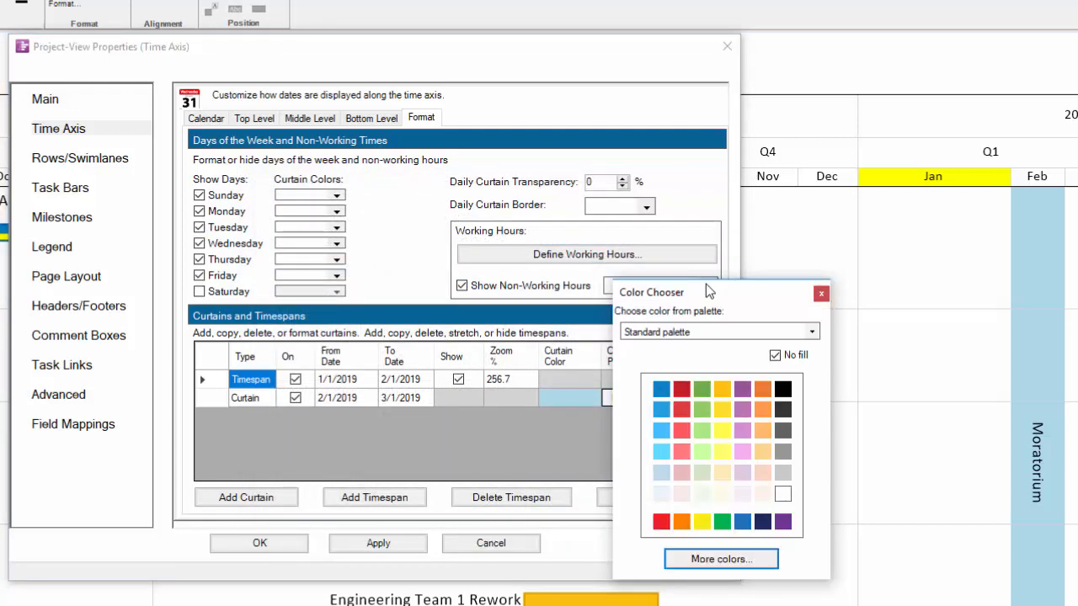
pyautogui.click(820, 294)
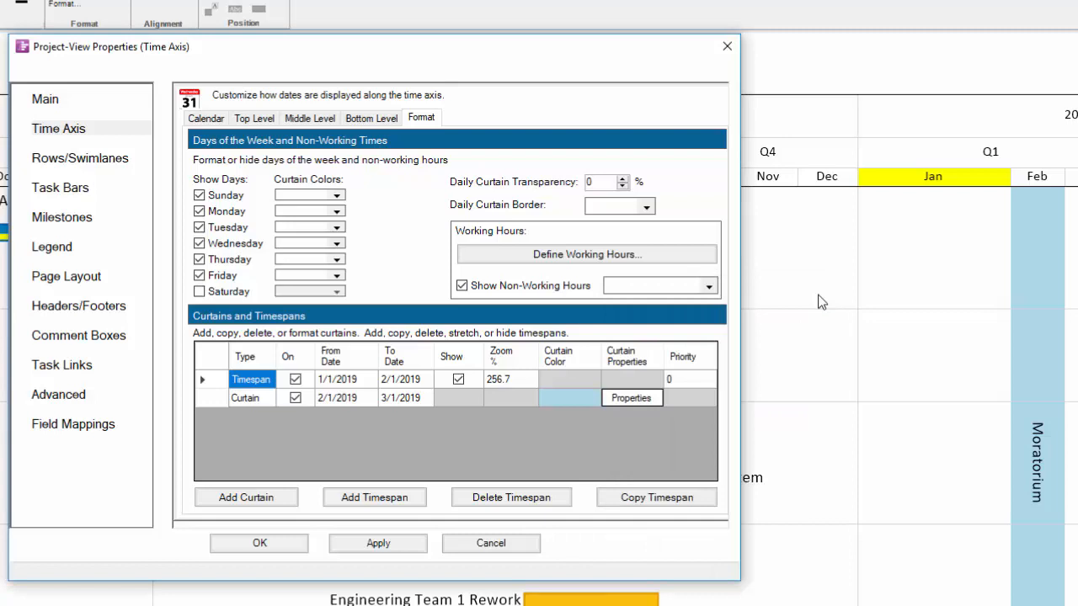